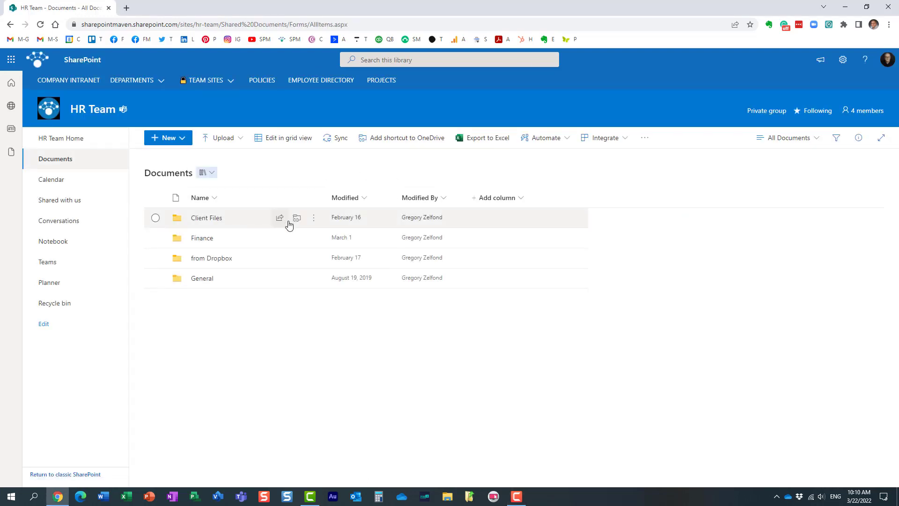
- From the HR Team home page, create a document library named 'Resumes', shown in site navigation
{"action": "left_click", "coordinate": [51, 138]}
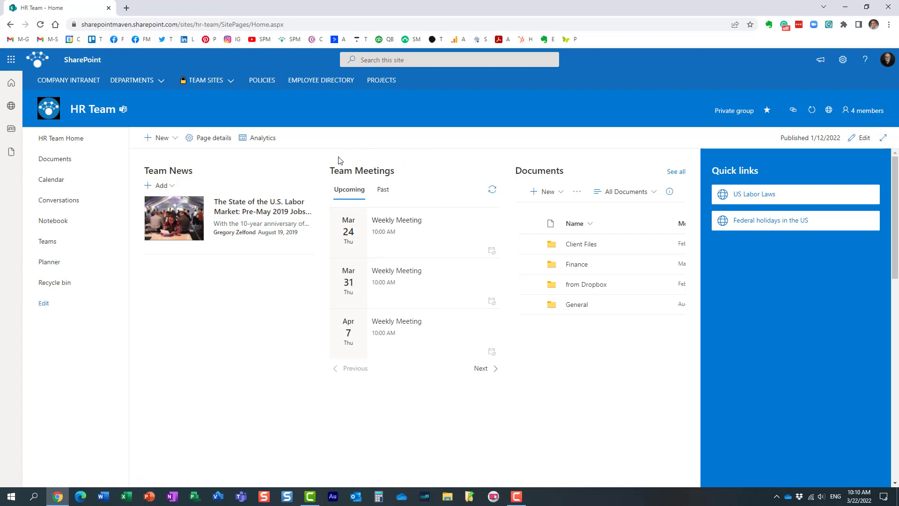
{"action": "left_click", "coordinate": [164, 138]}
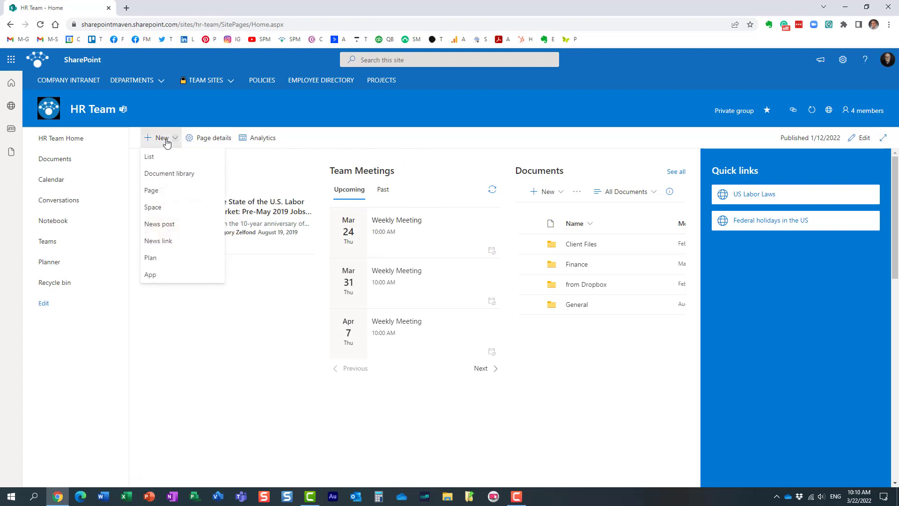
{"action": "left_click", "coordinate": [187, 174]}
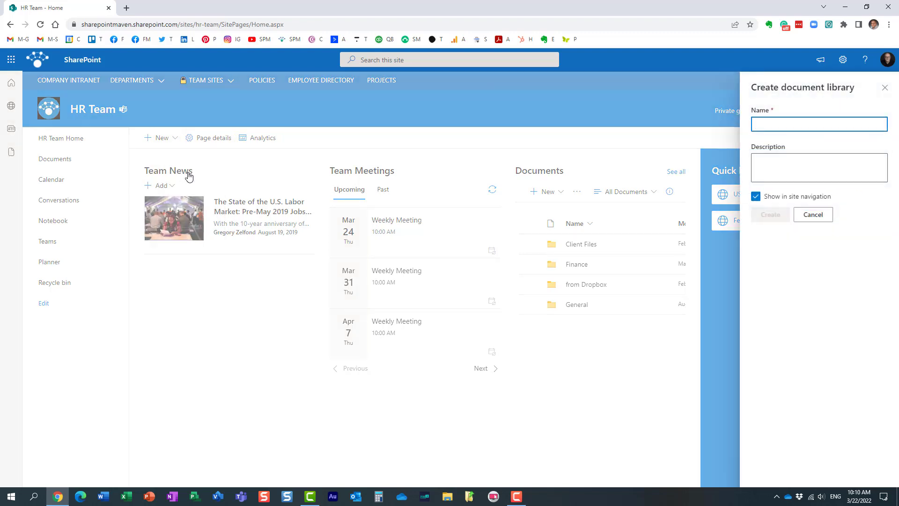
{"action": "type", "text": "Resumes"}
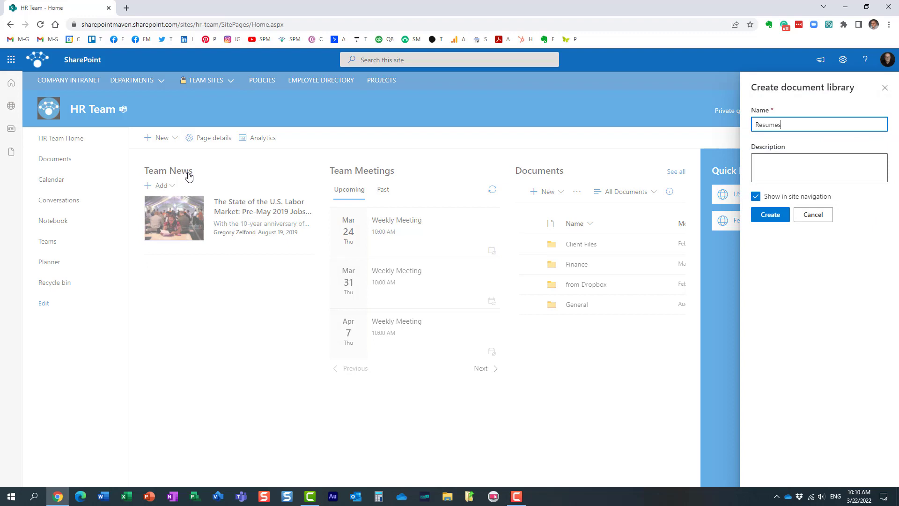
{"action": "left_click", "coordinate": [758, 219]}
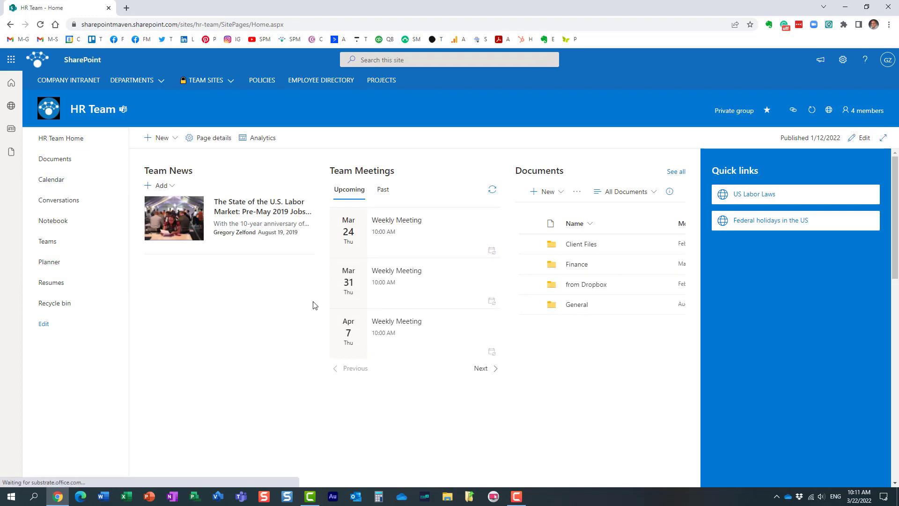
{"action": "left_click", "coordinate": [841, 65]}
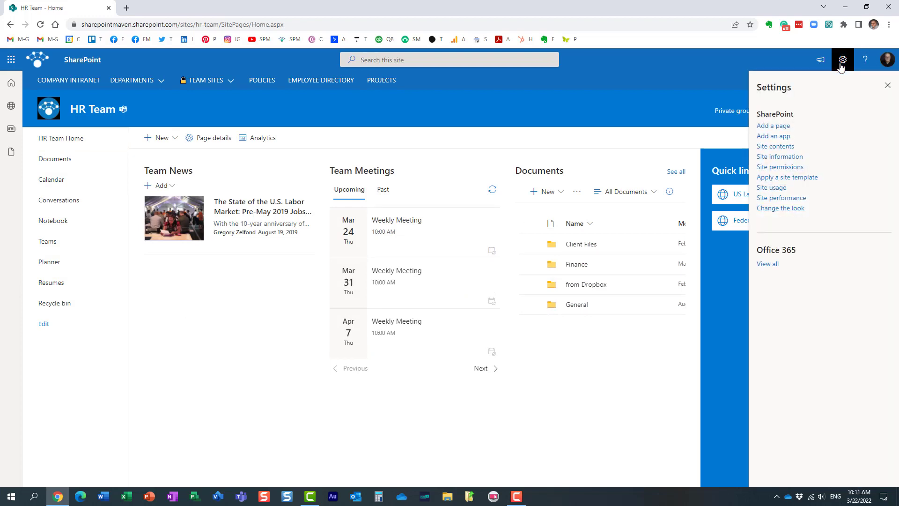
{"action": "left_click", "coordinate": [788, 147]}
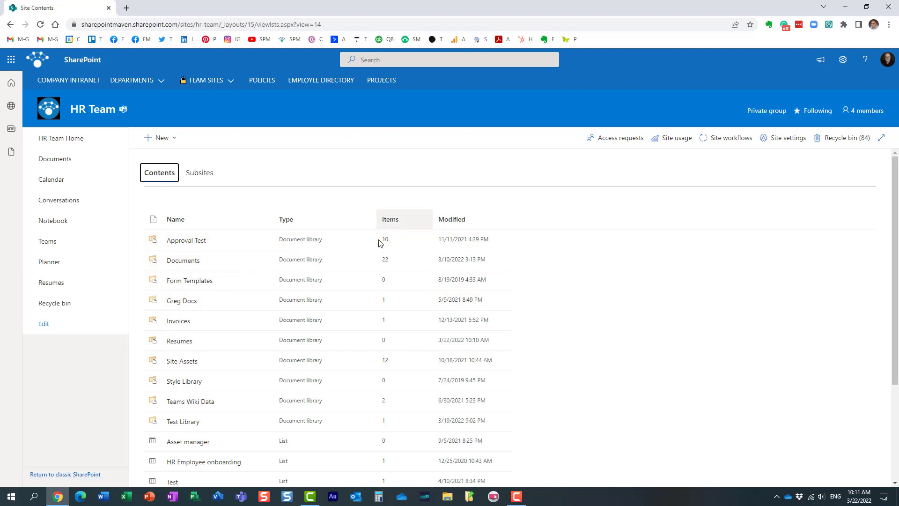
{"action": "left_click", "coordinate": [73, 138]}
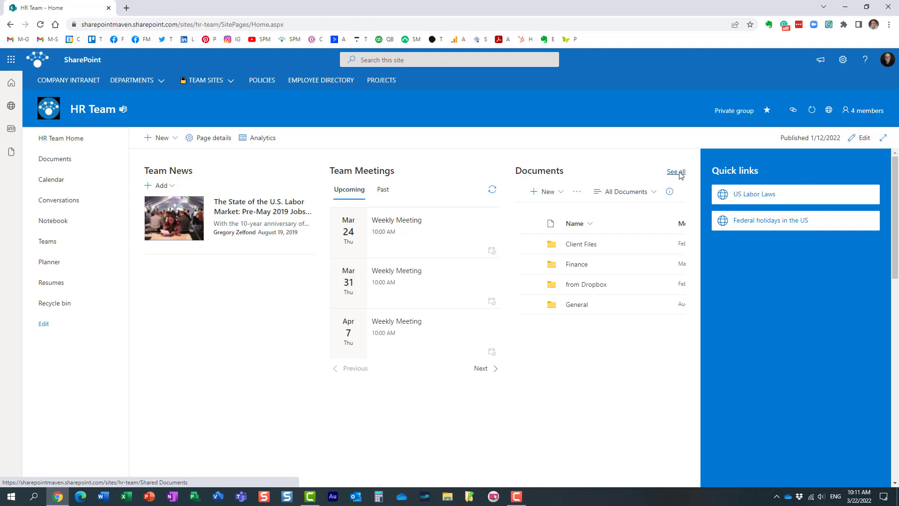
- Open the full Documents library and list the site's other libraries from the switcher
{"action": "left_click", "coordinate": [675, 172]}
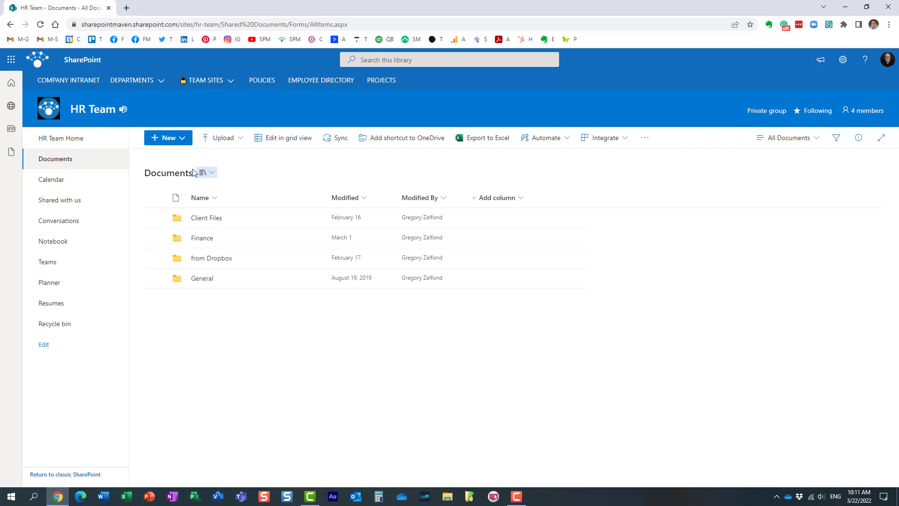
{"action": "left_click", "coordinate": [215, 176]}
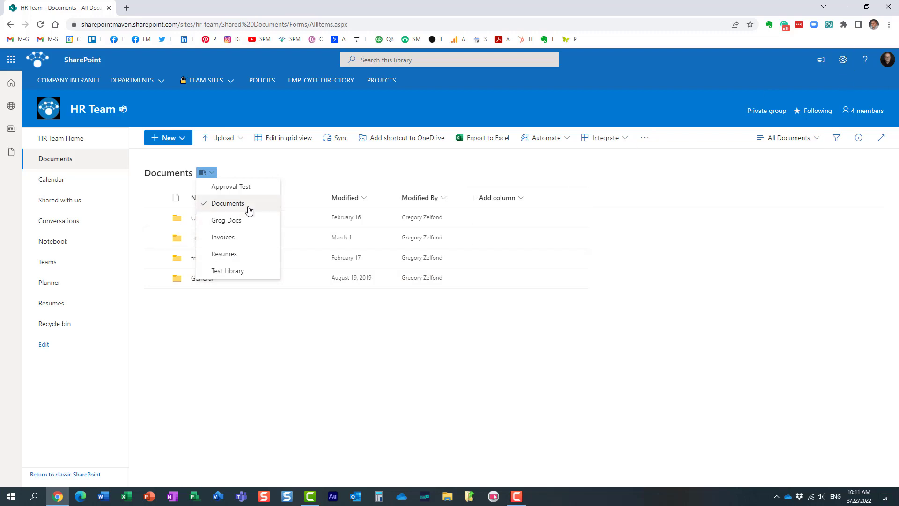
- Switch to the Resumes library, then Invoices, then back to Documents via the library switcher
{"action": "left_click", "coordinate": [233, 259]}
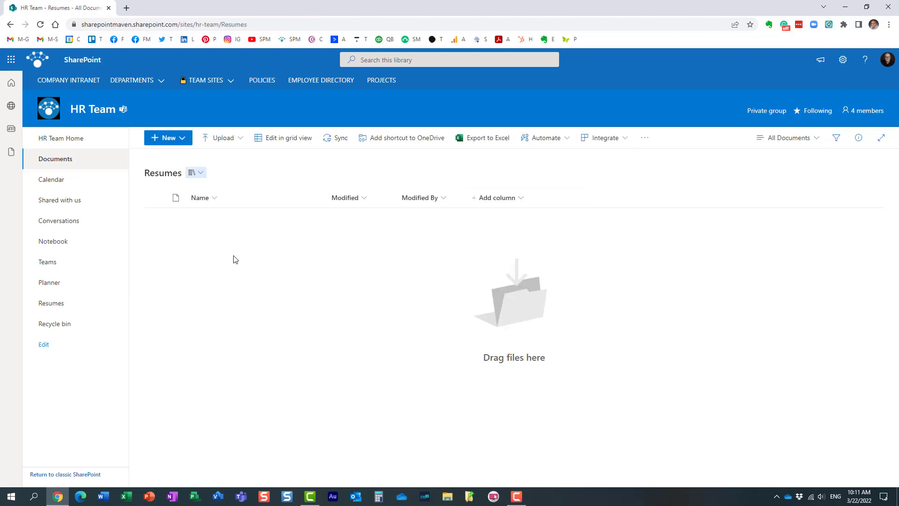
{"action": "left_click", "coordinate": [199, 173]}
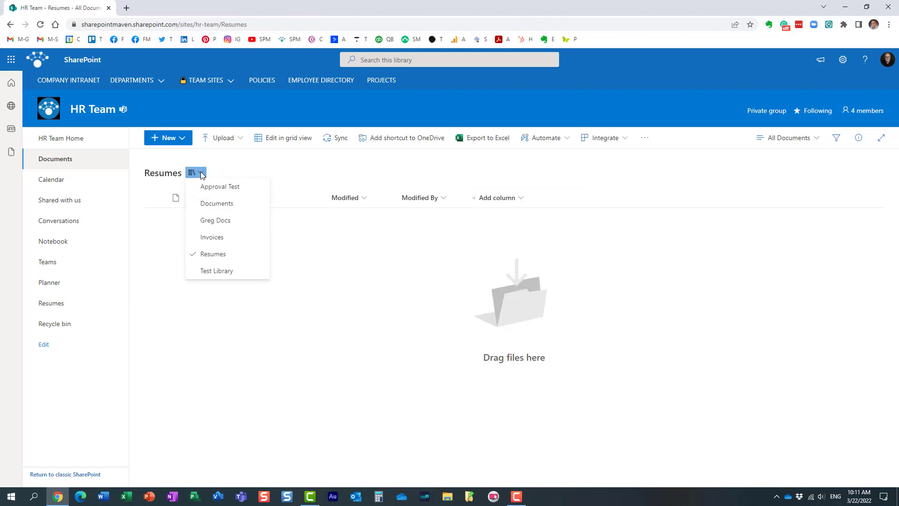
{"action": "left_click", "coordinate": [208, 237]}
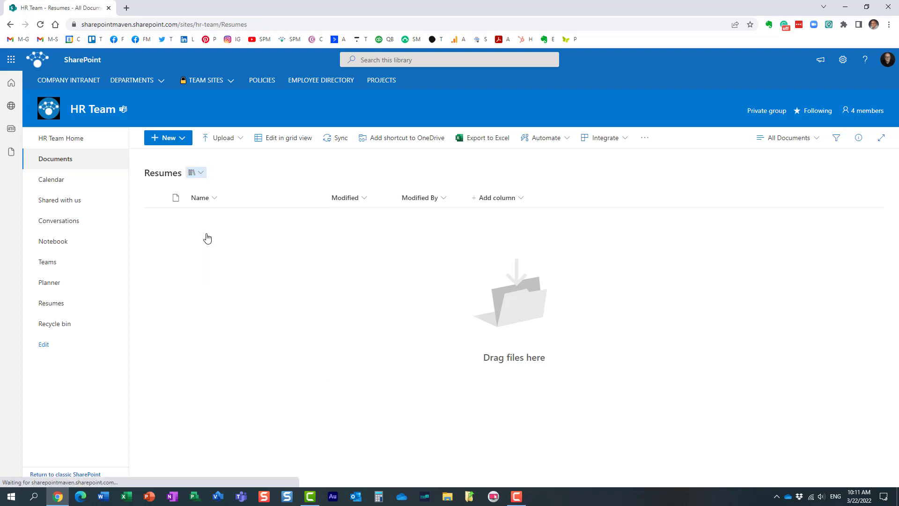
{"action": "left_click", "coordinate": [198, 173]}
{"action": "left_click", "coordinate": [211, 202]}
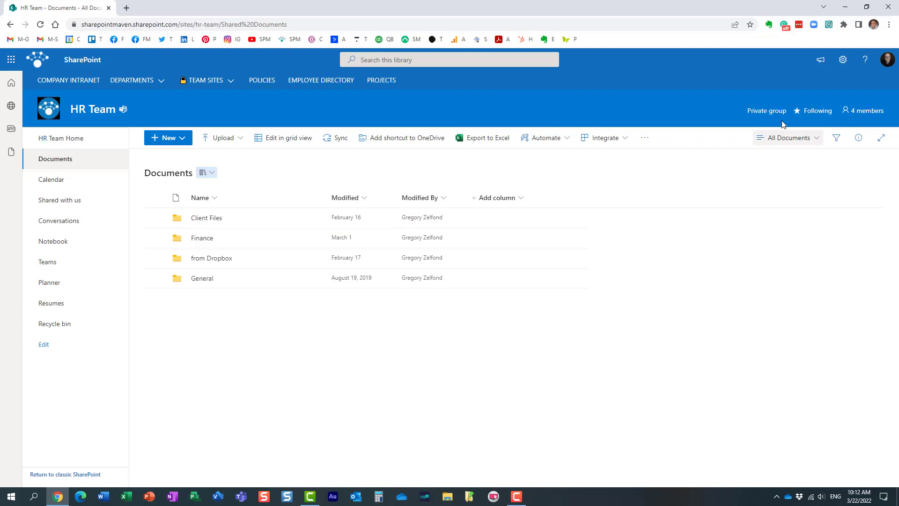
- View all of the HR Team site's libraries and lists from the settings menu
{"action": "left_click", "coordinate": [842, 59]}
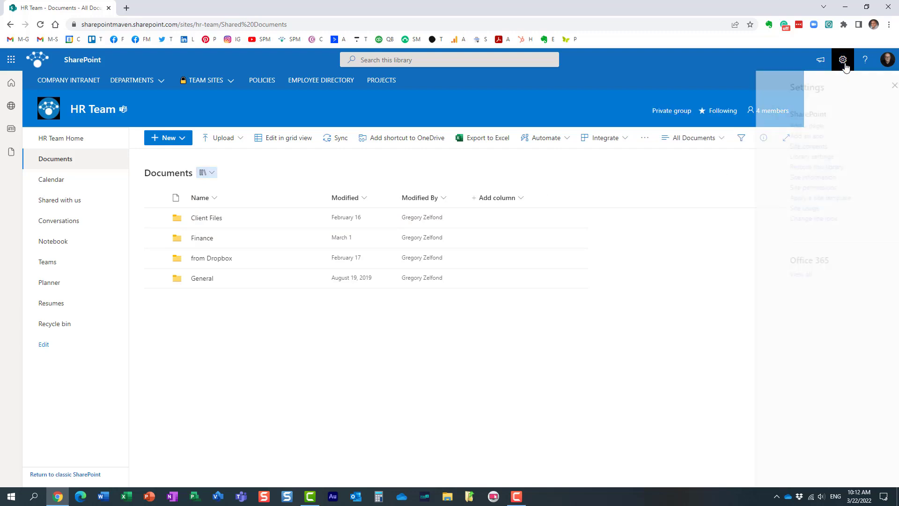
{"action": "left_click", "coordinate": [782, 146]}
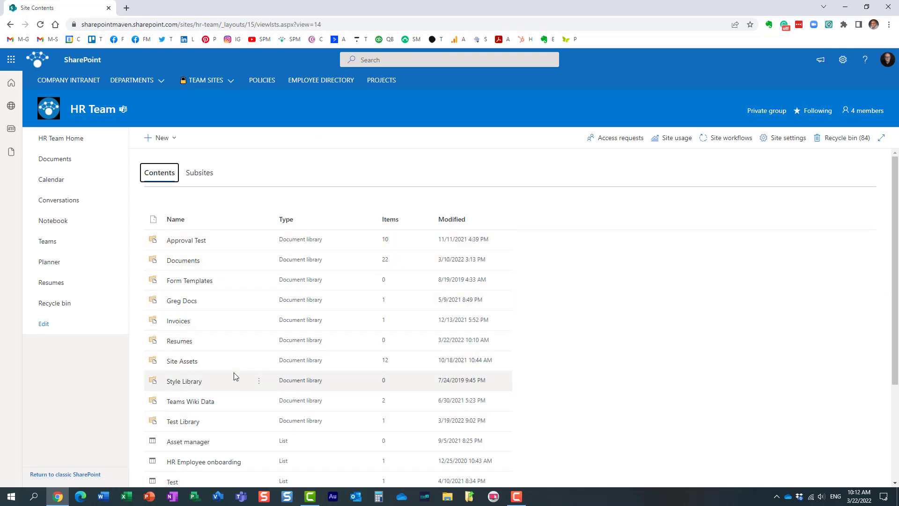
{"action": "scroll", "coordinate": [232, 375], "scroll_direction": "down", "scroll_amount": 3}
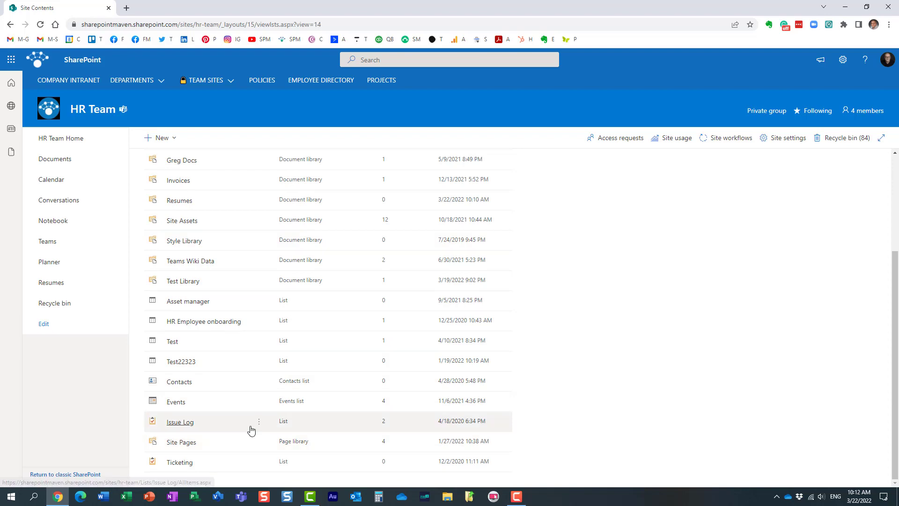
{"action": "scroll", "coordinate": [250, 429], "scroll_direction": "up", "scroll_amount": 3}
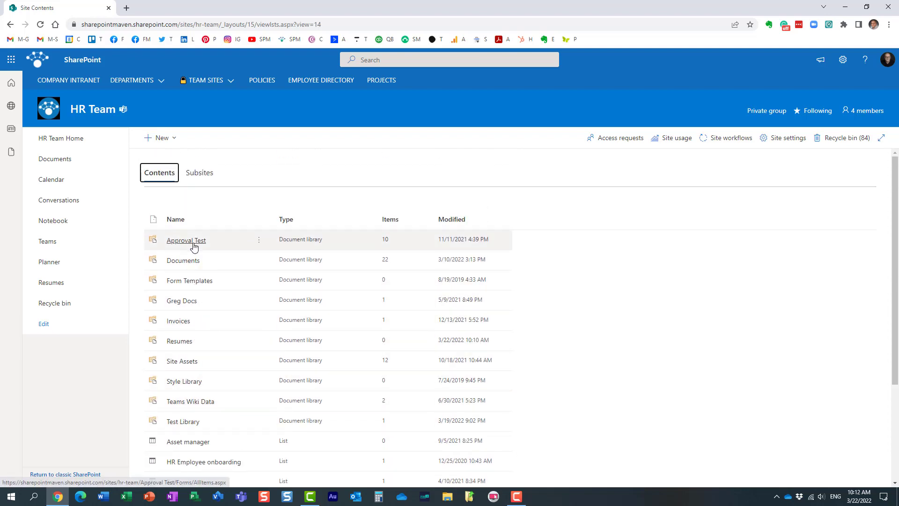
{"action": "scroll", "coordinate": [213, 380], "scroll_direction": "down", "scroll_amount": 3}
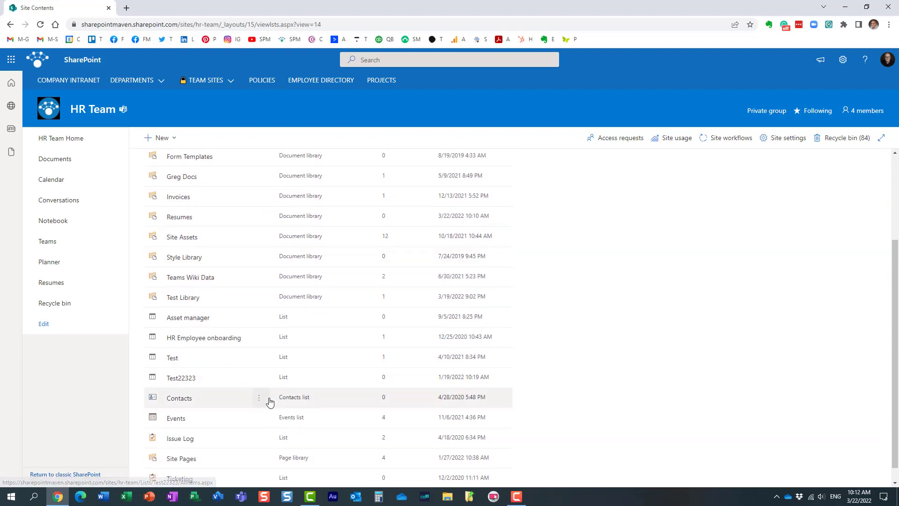
{"action": "scroll", "coordinate": [267, 401], "scroll_direction": "up", "scroll_amount": 3}
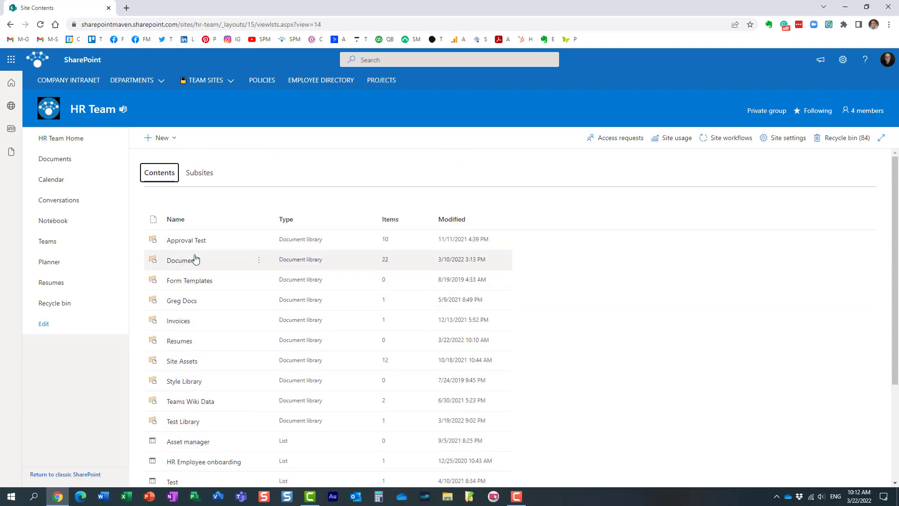
- Open the HR Team Documents library and check the library list without switching
{"action": "left_click", "coordinate": [70, 165]}
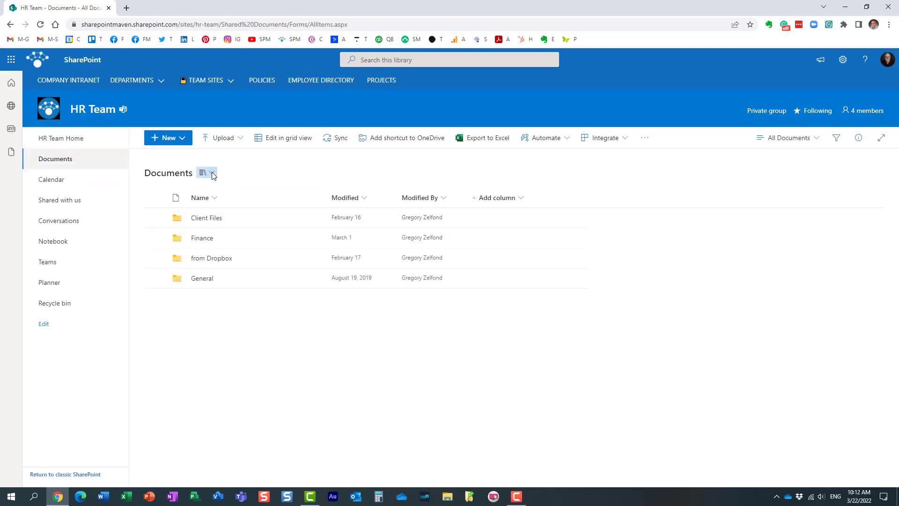
{"action": "left_click", "coordinate": [212, 174]}
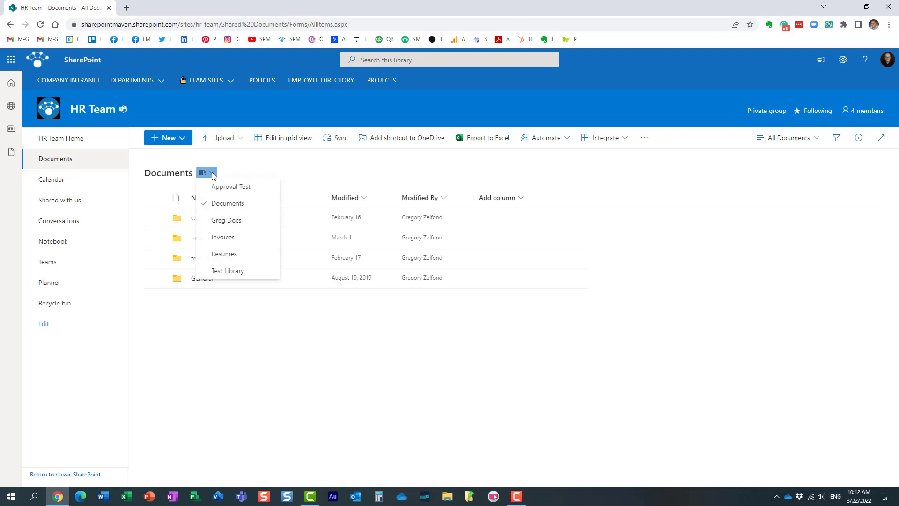
{"action": "left_click", "coordinate": [313, 176]}
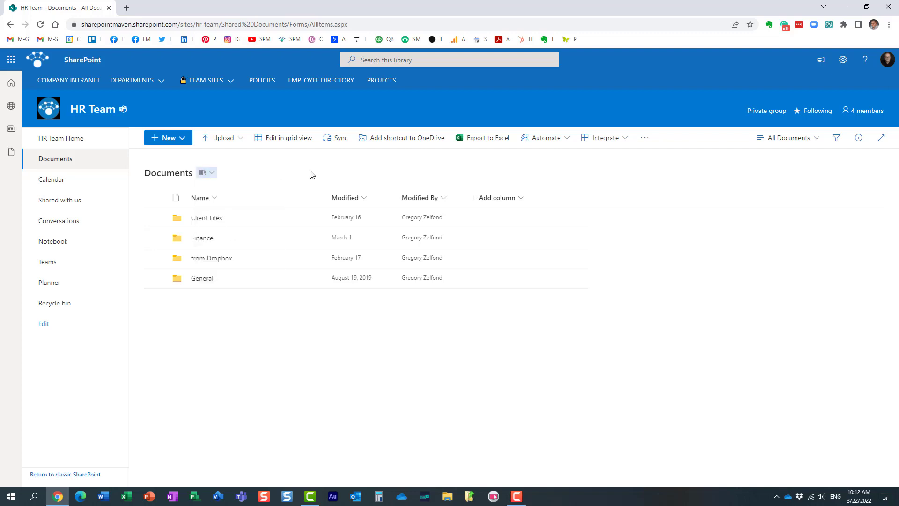
- Open OneDrive from the app launcher and go to HR Team's Documents under Quick access
{"action": "left_click", "coordinate": [11, 59]}
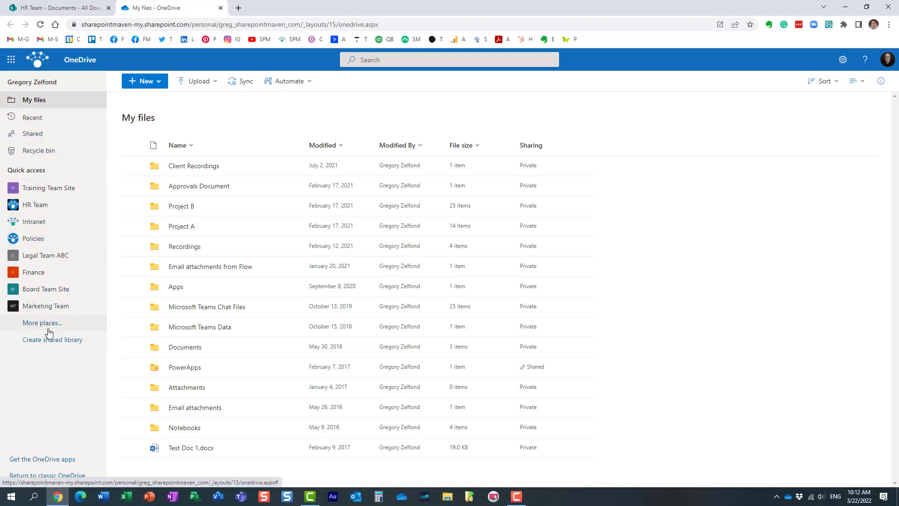
{"action": "left_click", "coordinate": [33, 208]}
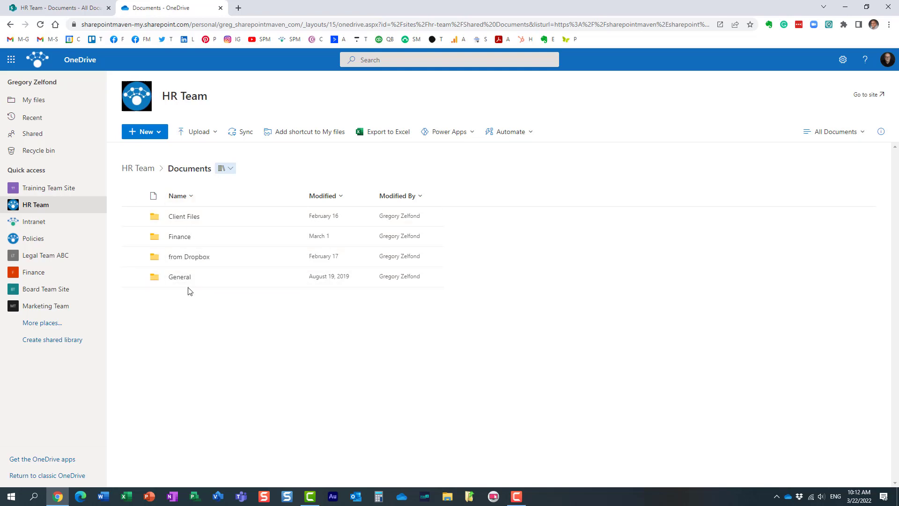
{"action": "left_click", "coordinate": [231, 170]}
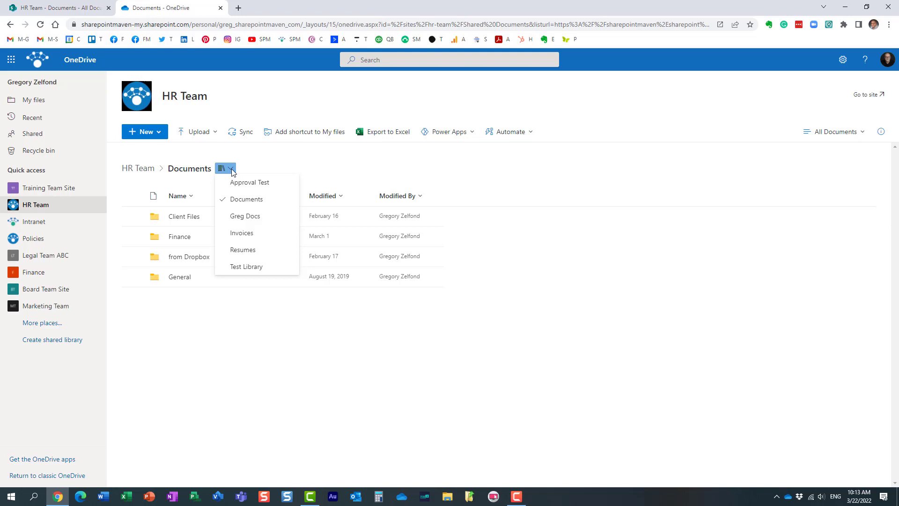
{"action": "left_click", "coordinate": [241, 232]}
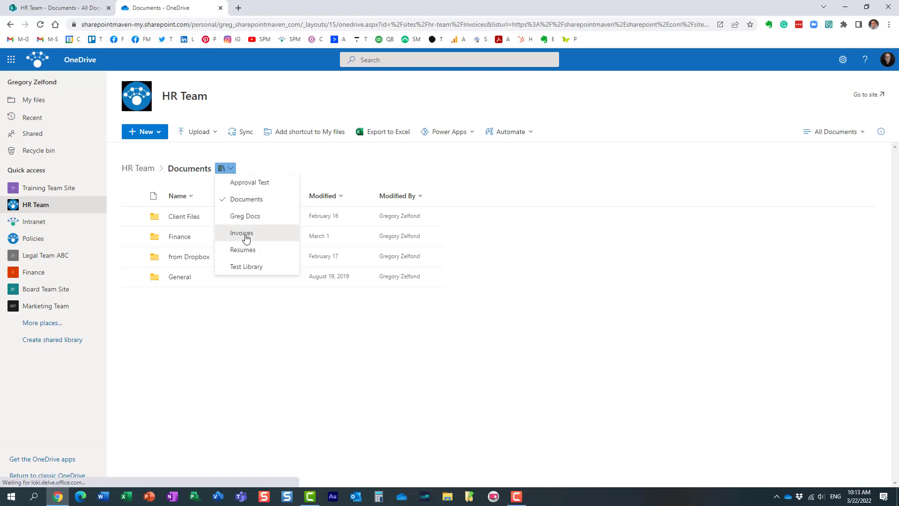
{"action": "left_click", "coordinate": [215, 169]}
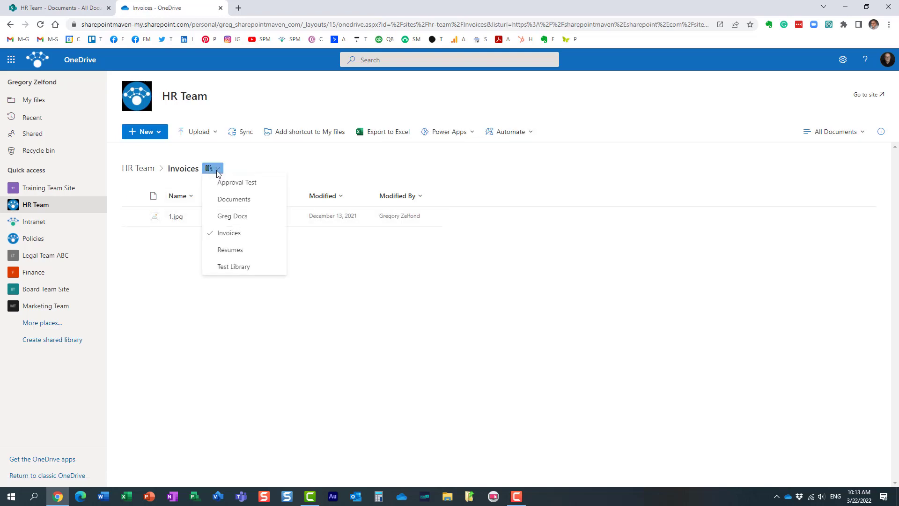
{"action": "left_click", "coordinate": [237, 185]}
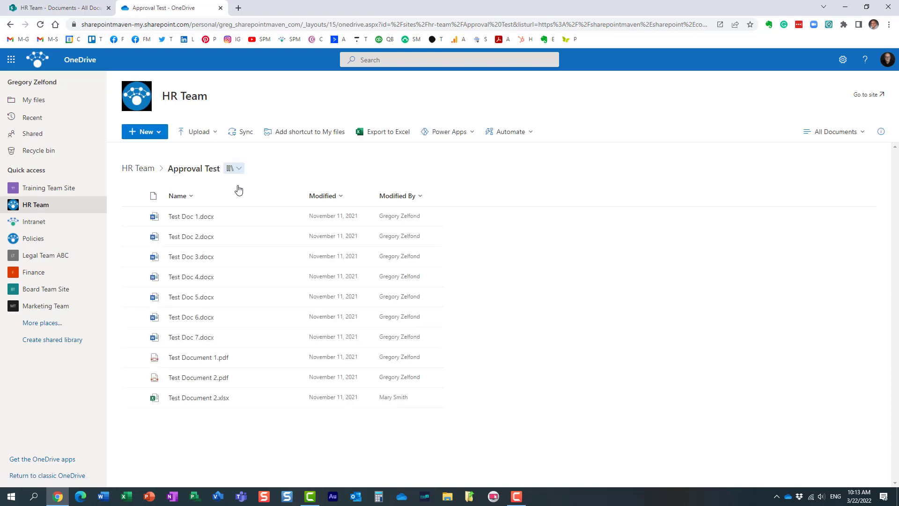
{"action": "left_click", "coordinate": [236, 169]}
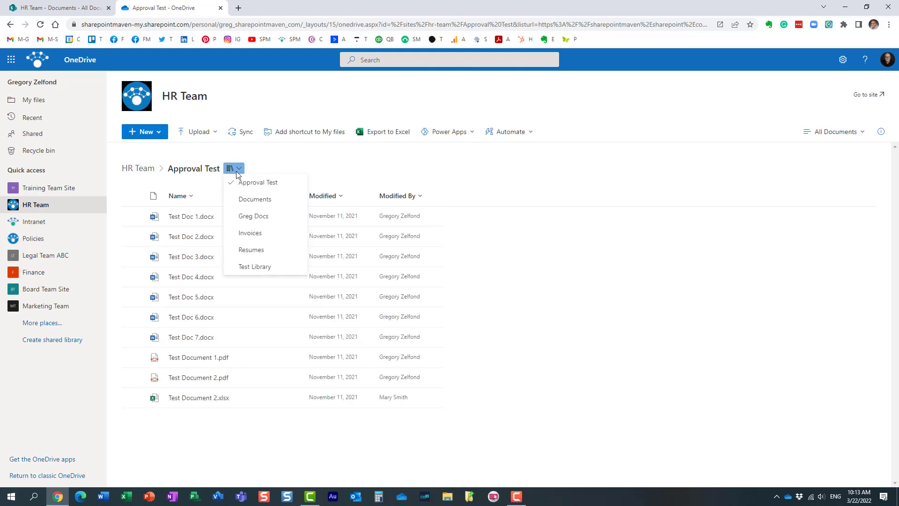
{"action": "left_click", "coordinate": [263, 203]}
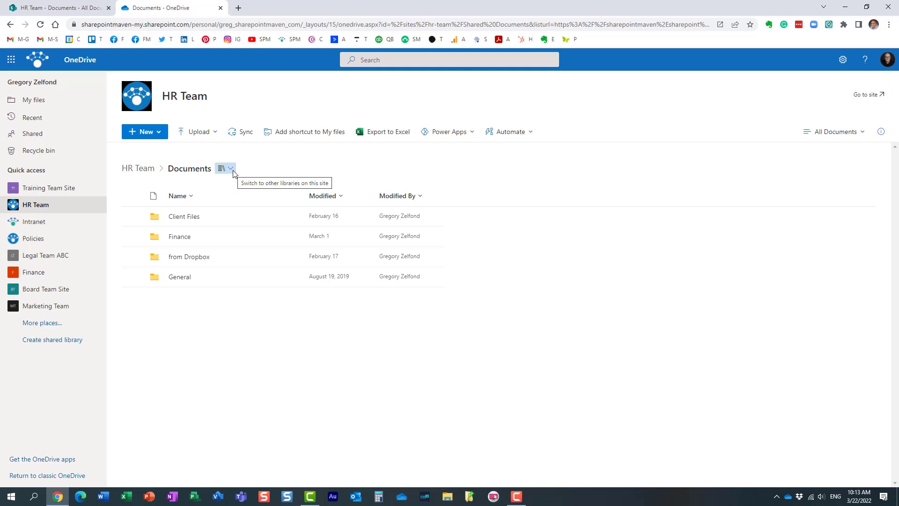
{"action": "left_click", "coordinate": [231, 169]}
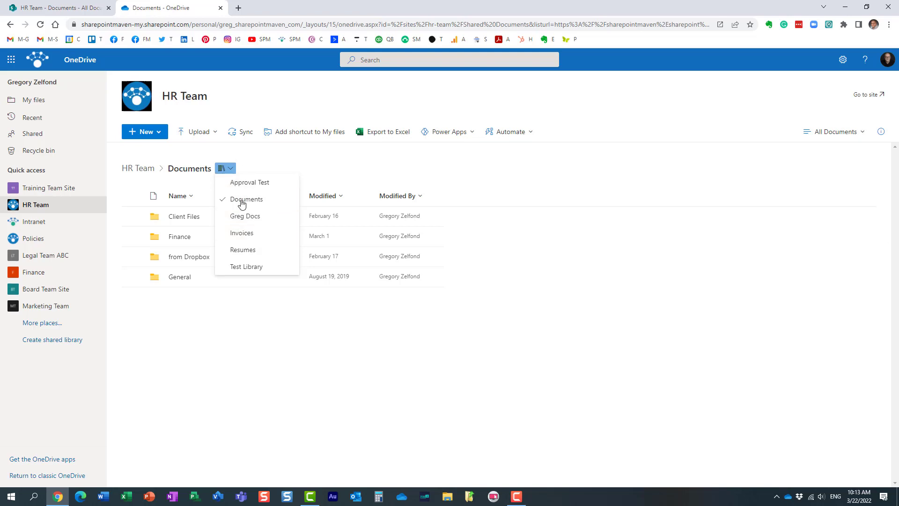
{"action": "left_click", "coordinate": [293, 167]}
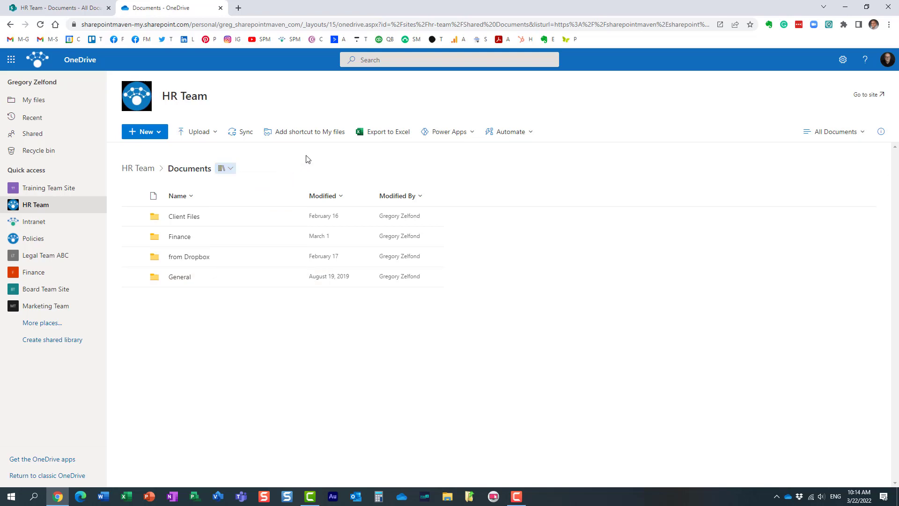